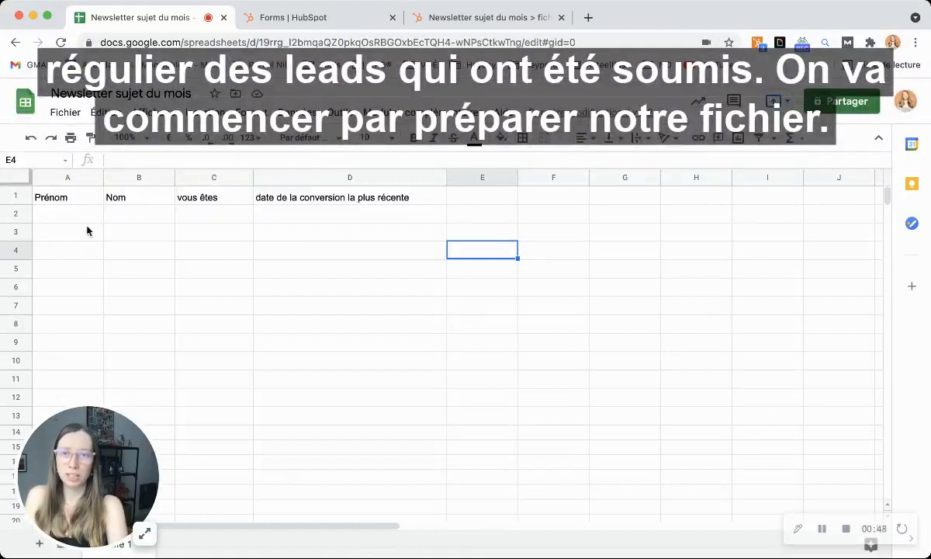
- Compare the HubSpot form's fields with the column headers in the Google Sheets file, and switch to the HubSpot workflow
{"action": "left_click", "coordinate": [316, 16]}
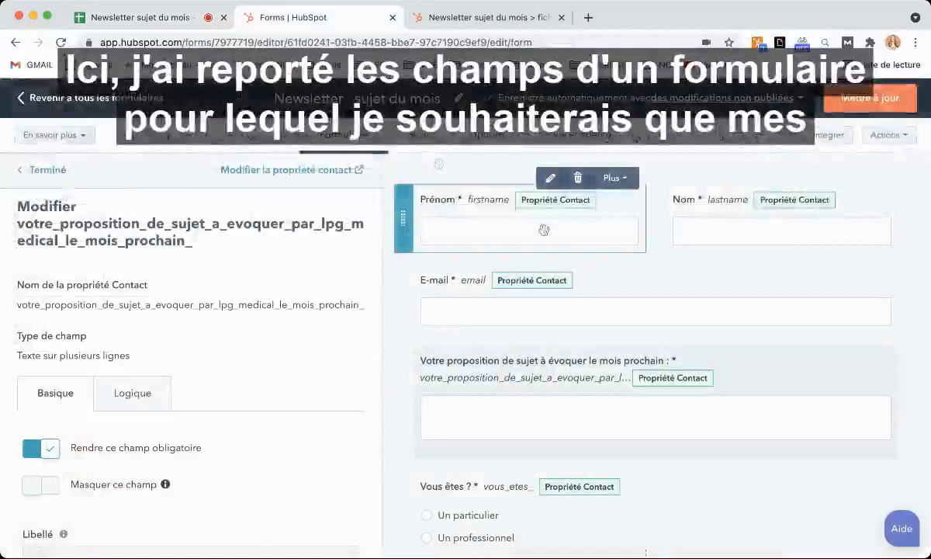
{"action": "left_click", "coordinate": [91, 17]}
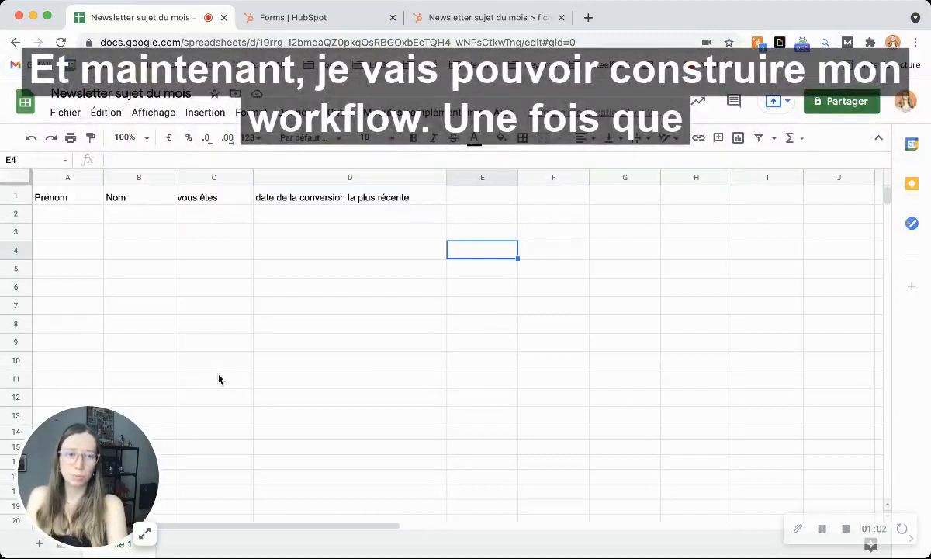
{"action": "left_click", "coordinate": [482, 17]}
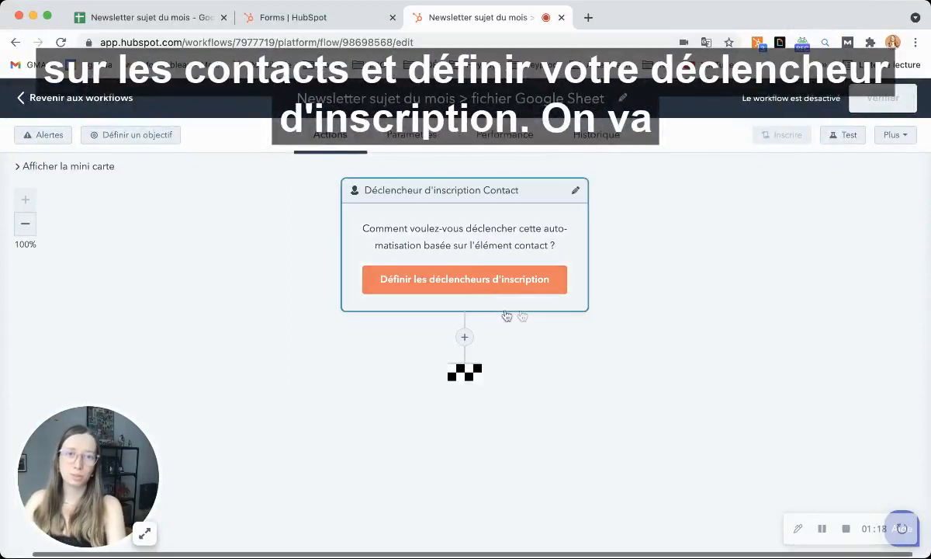
- Set the workflow's enrollment trigger to submission of the form "Newsletter - sujet du mois" on any page, and save it
{"action": "left_click", "coordinate": [438, 286]}
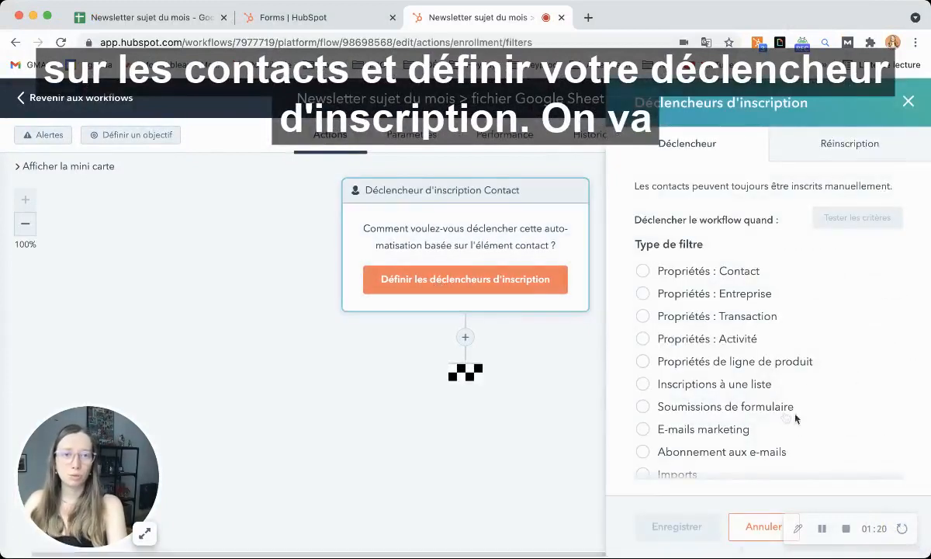
{"action": "left_click", "coordinate": [791, 410]}
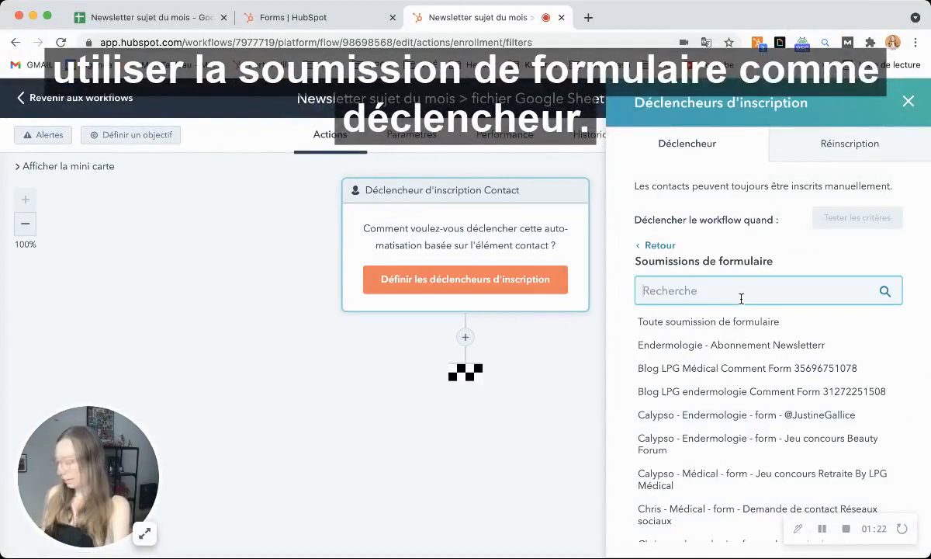
{"action": "type", "text": "newslet"}
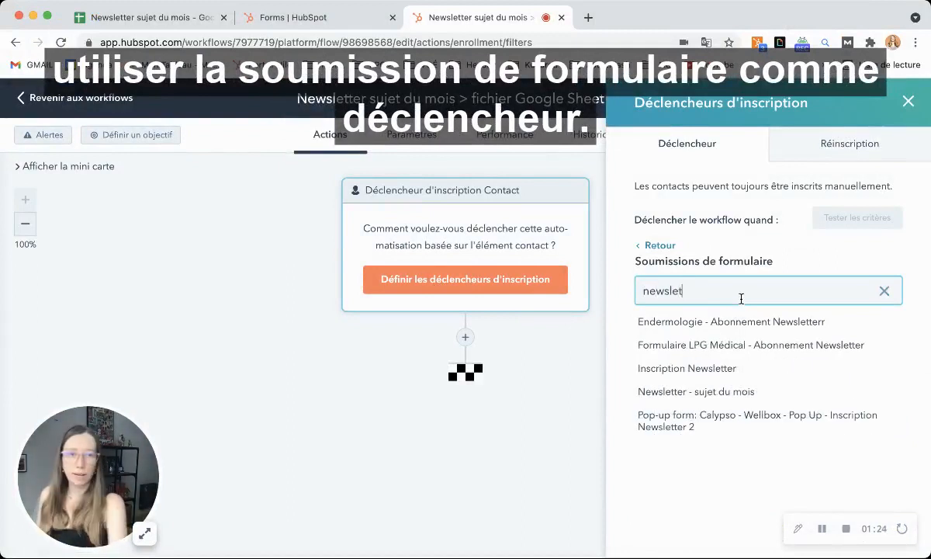
{"action": "left_click", "coordinate": [696, 391]}
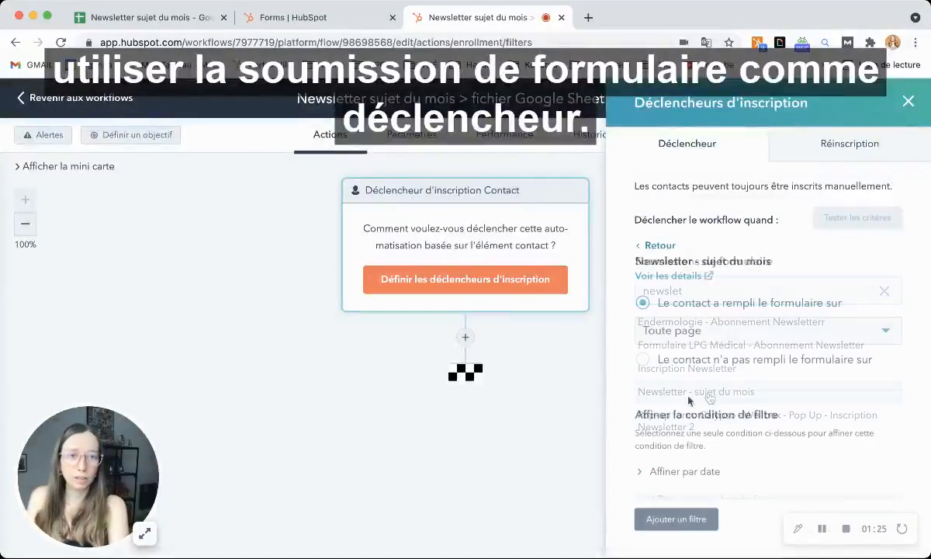
{"action": "left_click", "coordinate": [692, 524]}
{"action": "left_click", "coordinate": [672, 529]}
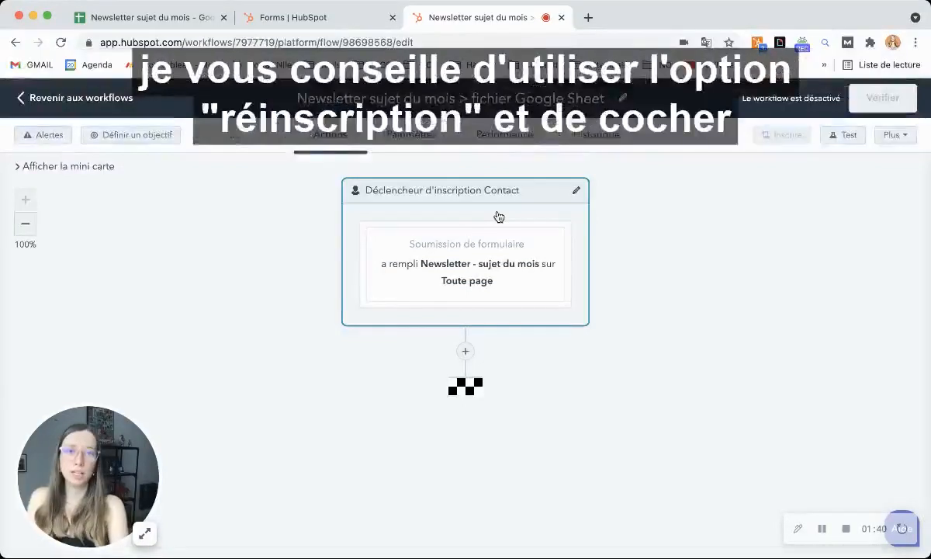
- Allow contacts to re-enroll in the workflow each time they fill in the "Newsletter - sujet du mois" form, and save
{"action": "left_click", "coordinate": [499, 216]}
{"action": "left_click", "coordinate": [869, 144]}
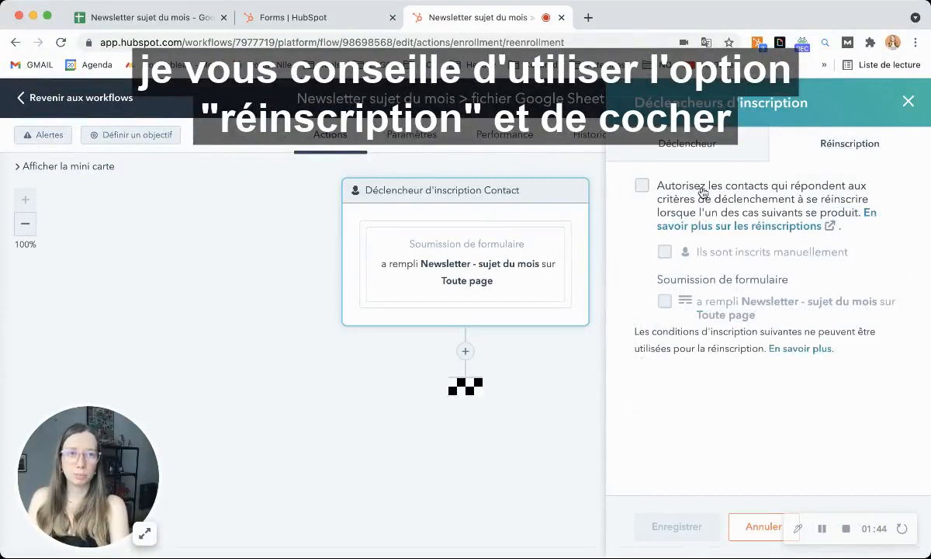
{"action": "left_click", "coordinate": [658, 186]}
{"action": "left_click", "coordinate": [664, 301]}
{"action": "left_click", "coordinate": [672, 526]}
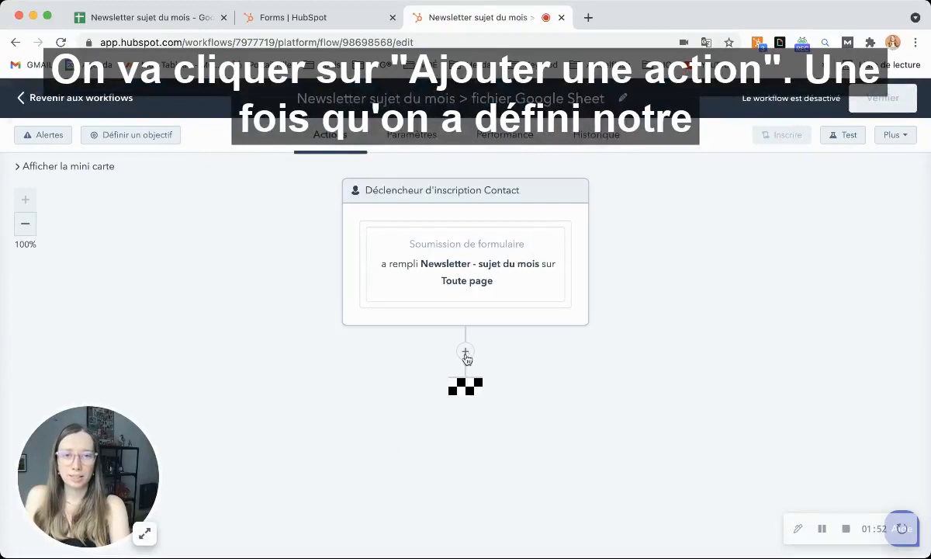
- Add a "Créer une ligne Google Sheet" action after the enrollment trigger
{"action": "left_click", "coordinate": [466, 353]}
{"action": "scroll", "coordinate": [750, 357], "scroll_direction": "down", "scroll_amount": 10}
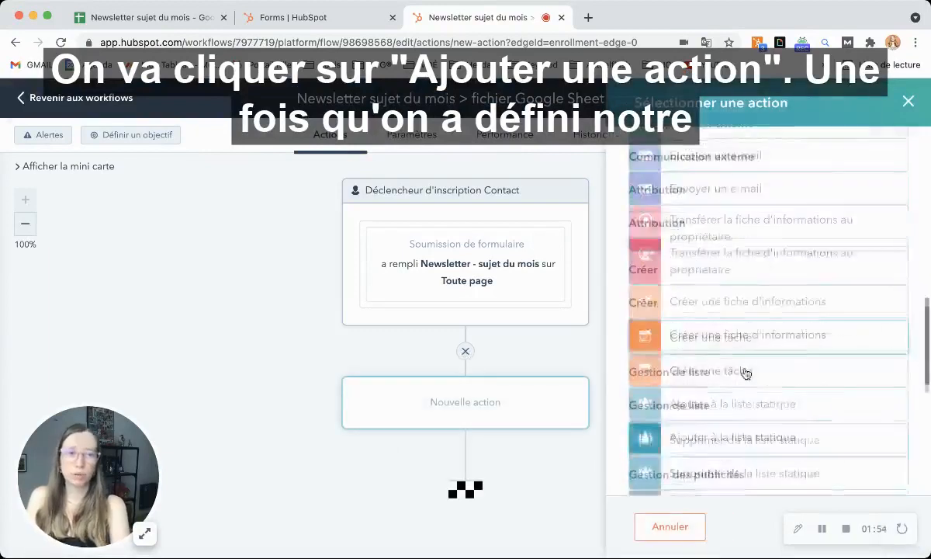
{"action": "scroll", "coordinate": [748, 374], "scroll_direction": "down", "scroll_amount": 4}
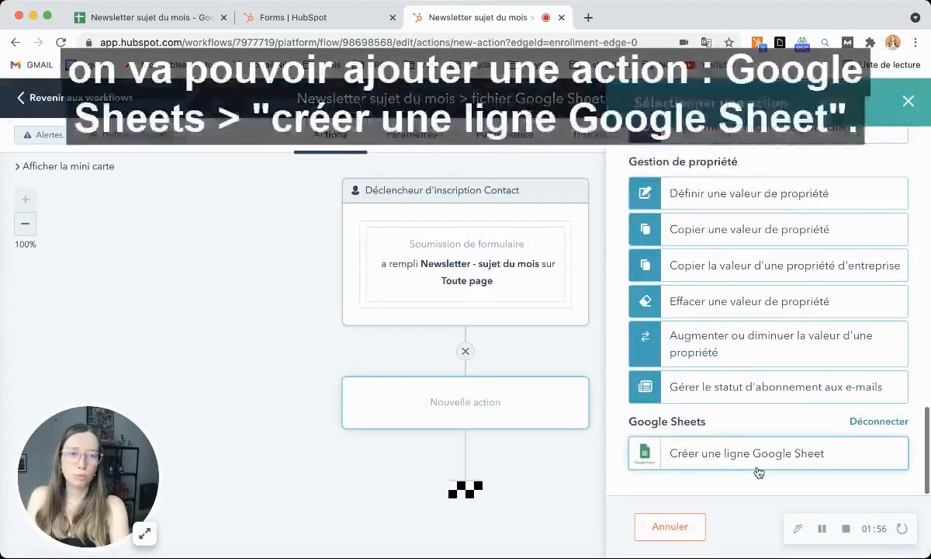
{"action": "left_click", "coordinate": [824, 468]}
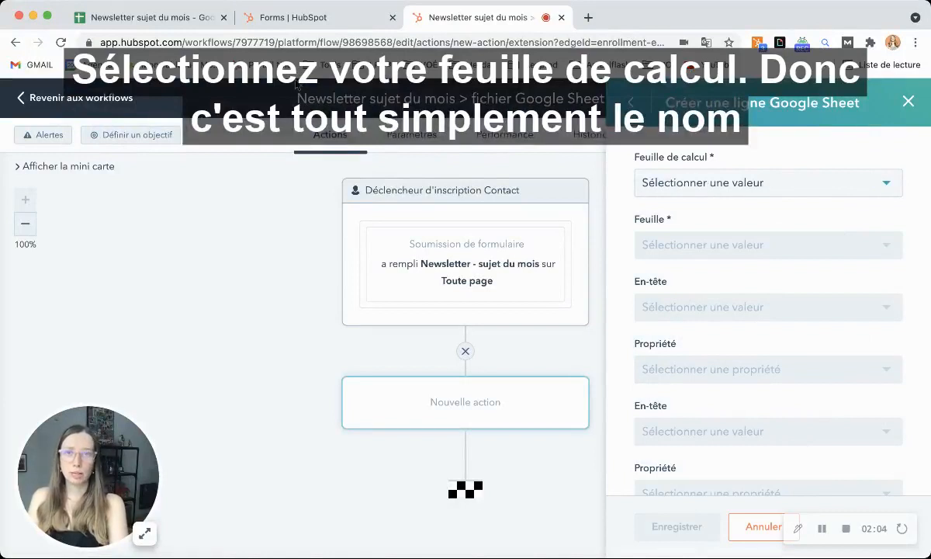
- Set the action's spreadsheet to "Newsletter sujet du mois" and its sheet to "Feuille 1", checking the file in Google Sheets
{"action": "left_click", "coordinate": [126, 16]}
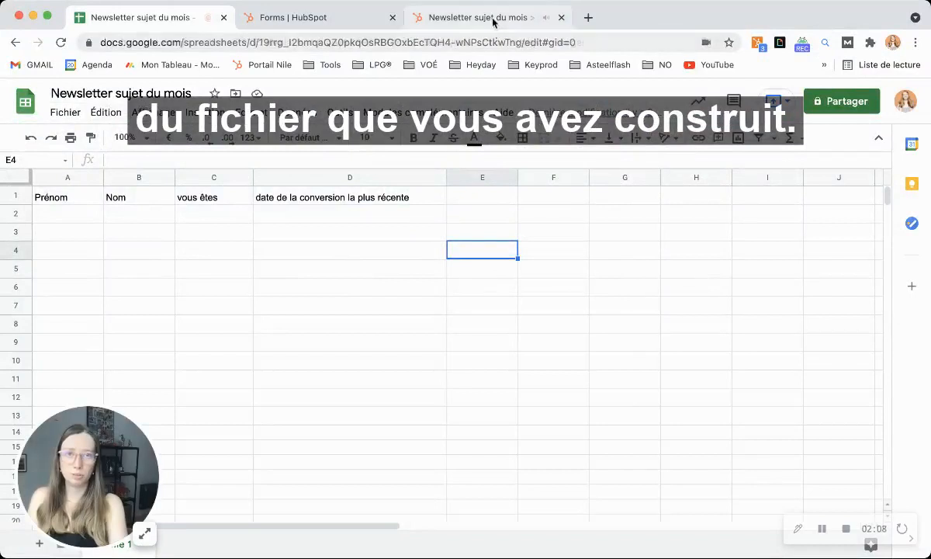
{"action": "left_click", "coordinate": [493, 18]}
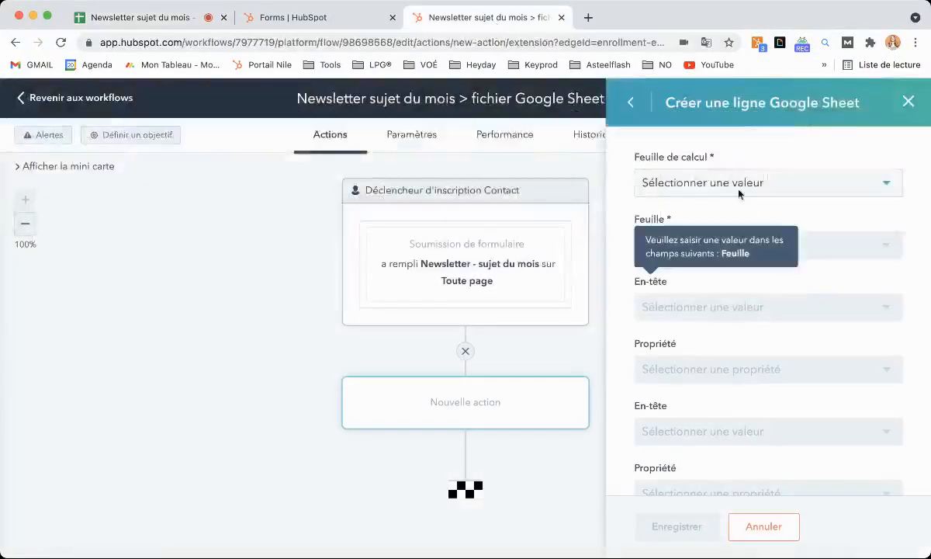
{"action": "left_click", "coordinate": [848, 185]}
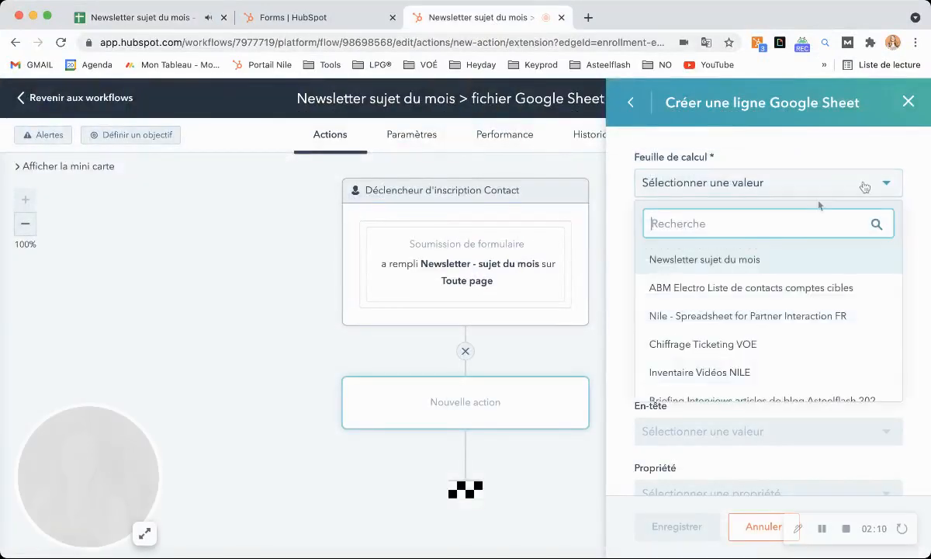
{"action": "left_click", "coordinate": [704, 259]}
{"action": "left_click", "coordinate": [707, 244]}
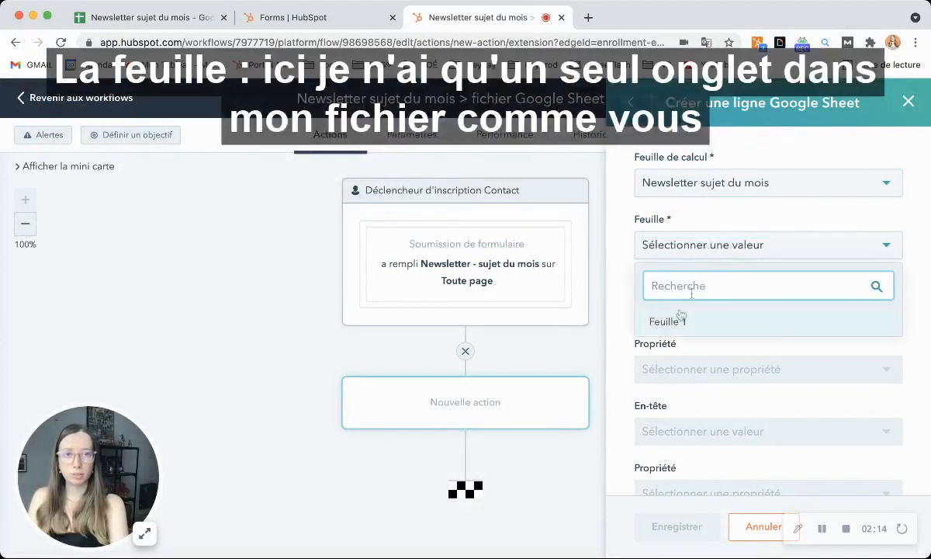
{"action": "left_click", "coordinate": [669, 321]}
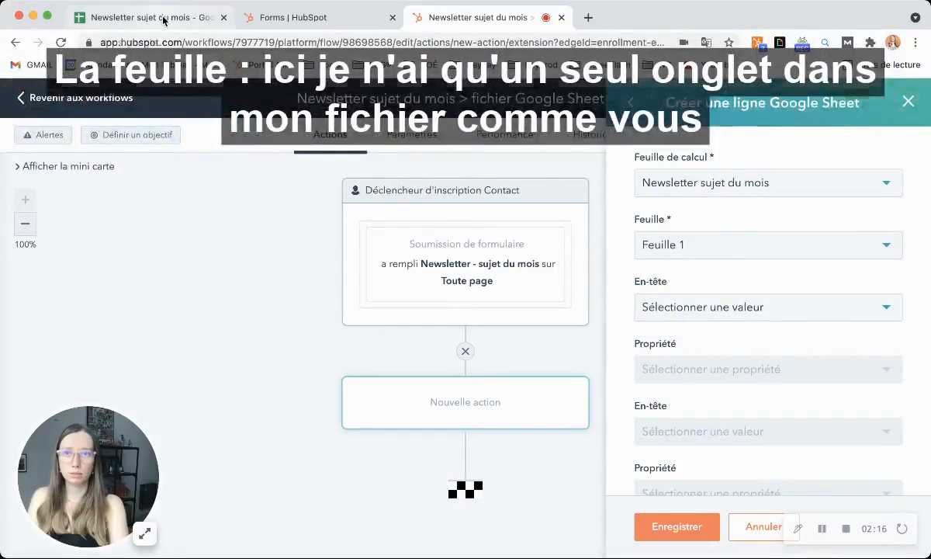
- Check the sheet name in the Google Sheets file and return to the HubSpot workflow
{"action": "left_click", "coordinate": [163, 19]}
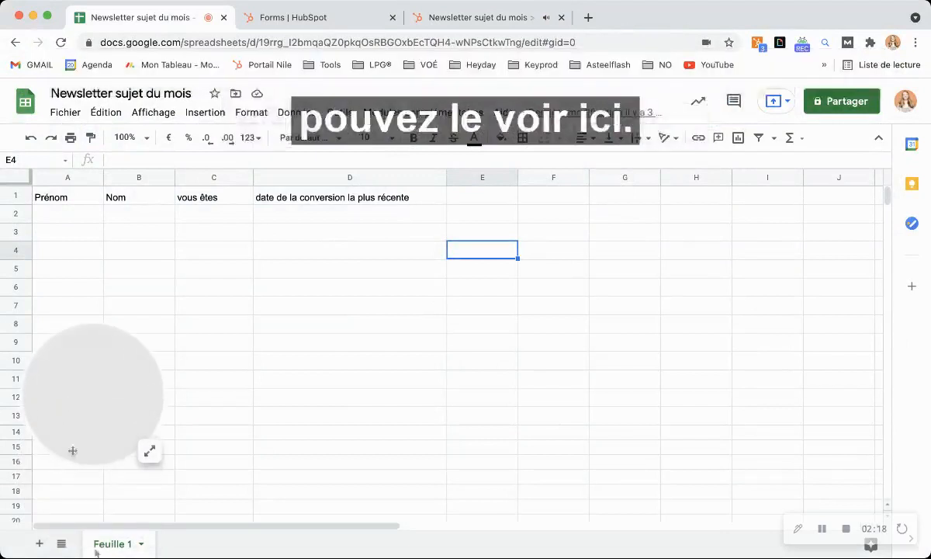
{"action": "left_click_drag", "start_coordinate": [80, 383], "coordinate": [73, 455]}
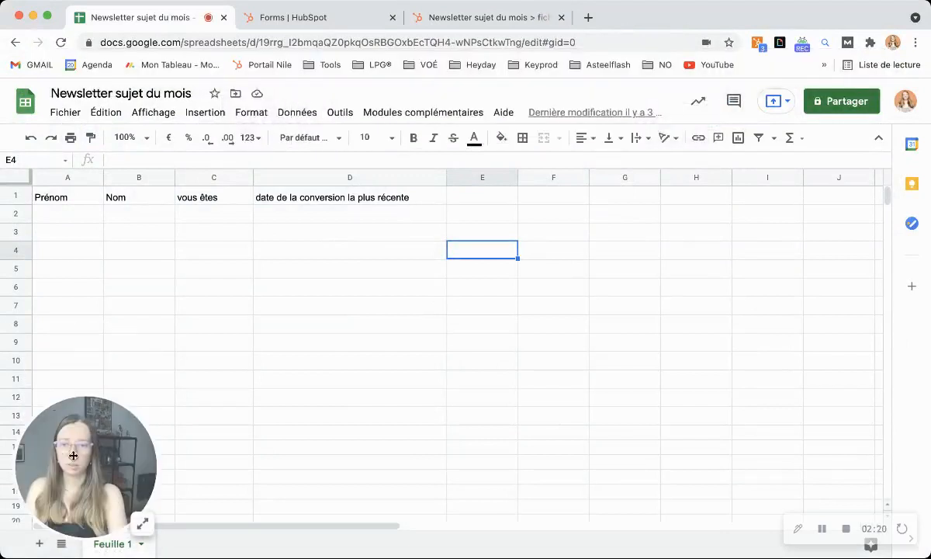
{"action": "left_click", "coordinate": [465, 17]}
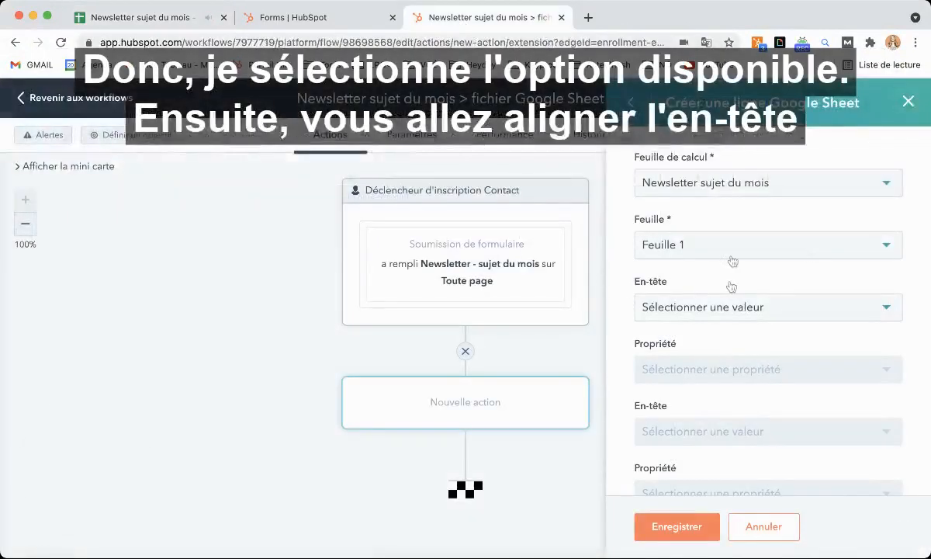
- Map the headers Prénom, Nom, vous êtes and date de la conversion la plus récente to their matching contact properties
{"action": "scroll", "coordinate": [731, 287], "scroll_direction": "down", "scroll_amount": 2}
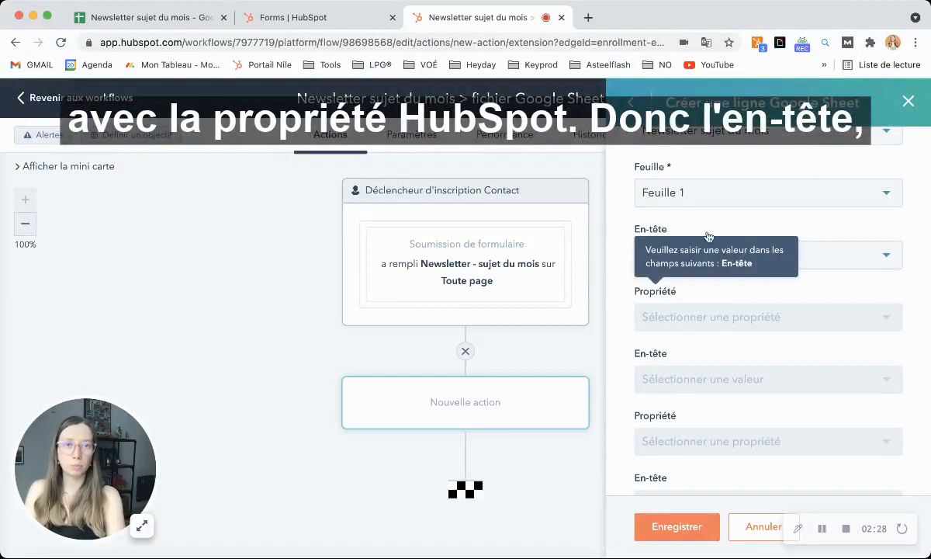
{"action": "left_click", "coordinate": [107, 23]}
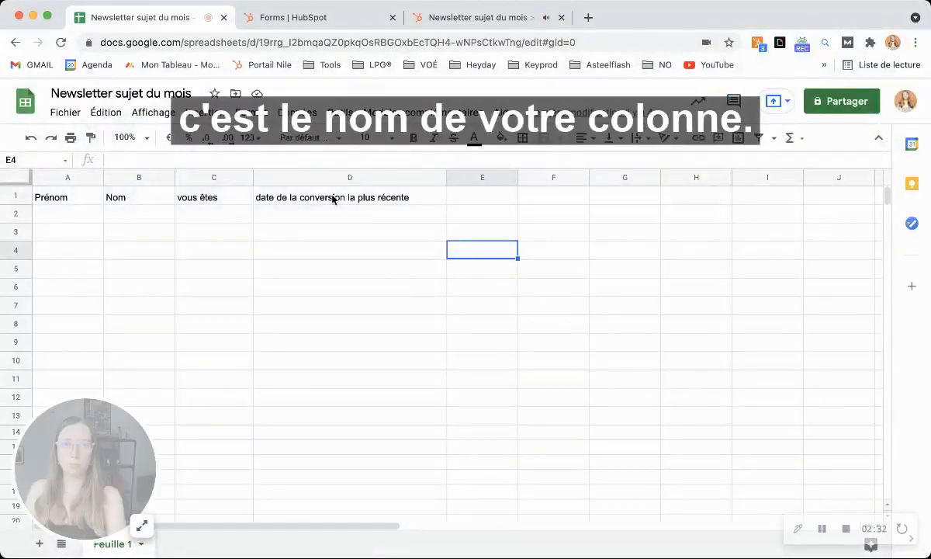
{"action": "left_click", "coordinate": [466, 17]}
{"action": "left_click", "coordinate": [708, 256]}
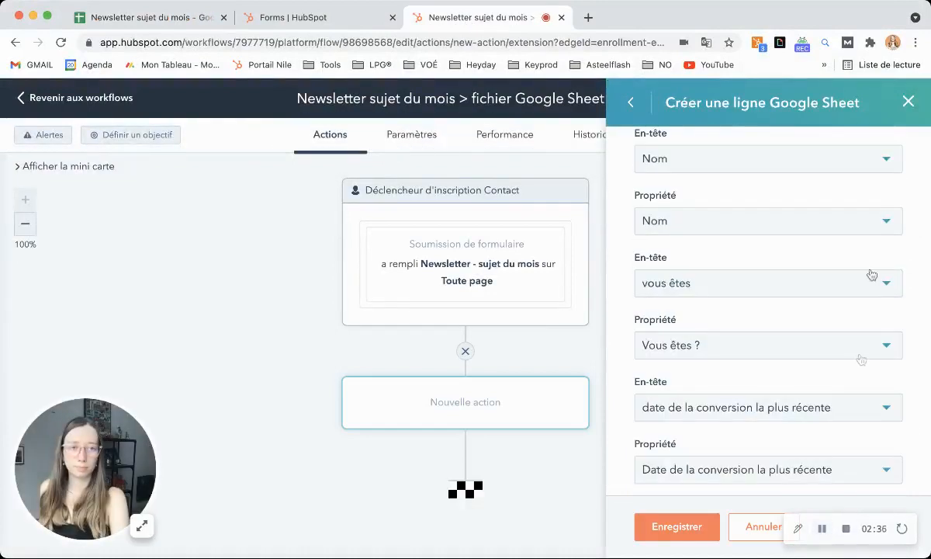
- Review the header and property pairs of the Google Sheet row action and save the action
{"action": "scroll", "coordinate": [870, 272], "scroll_direction": "up", "scroll_amount": 2}
{"action": "scroll", "coordinate": [870, 275], "scroll_direction": "up", "scroll_amount": 1}
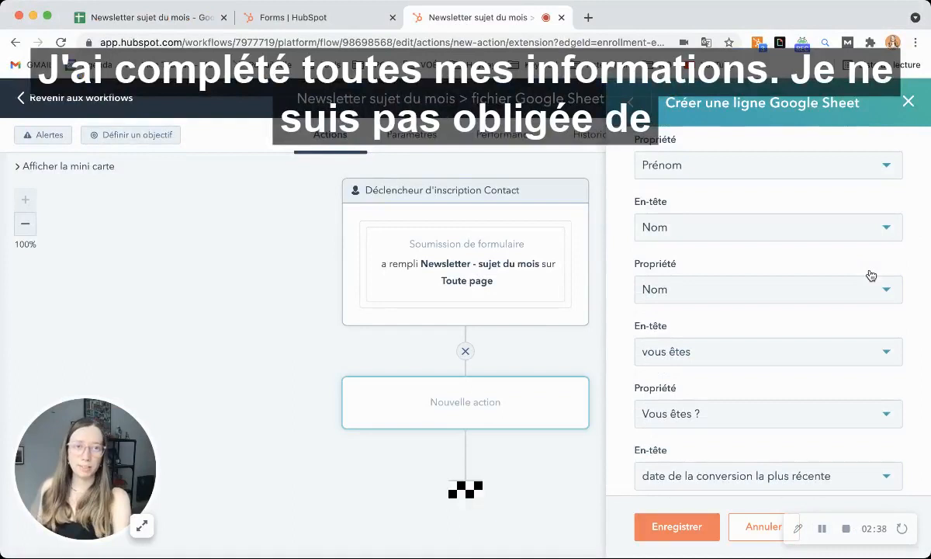
{"action": "scroll", "coordinate": [870, 275], "scroll_direction": "down", "scroll_amount": 10}
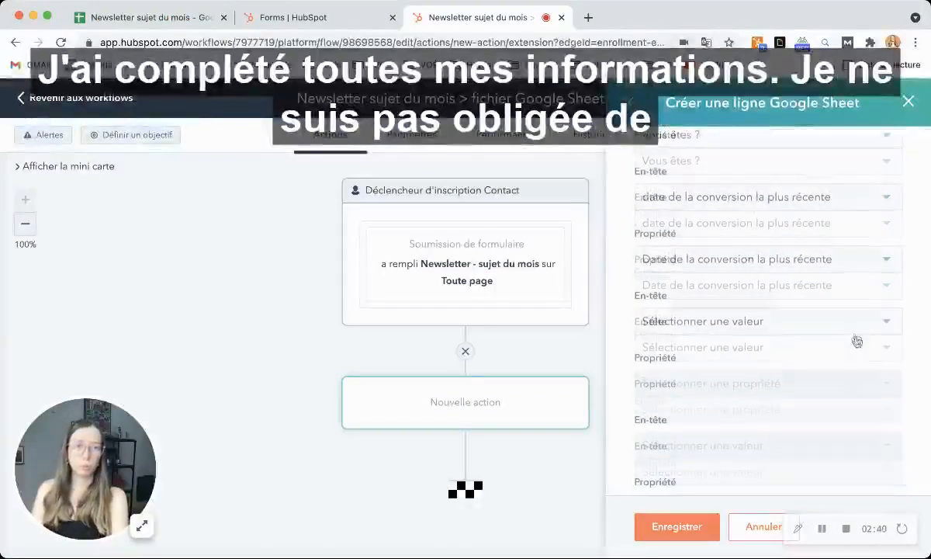
{"action": "scroll", "coordinate": [809, 359], "scroll_direction": "down", "scroll_amount": 4}
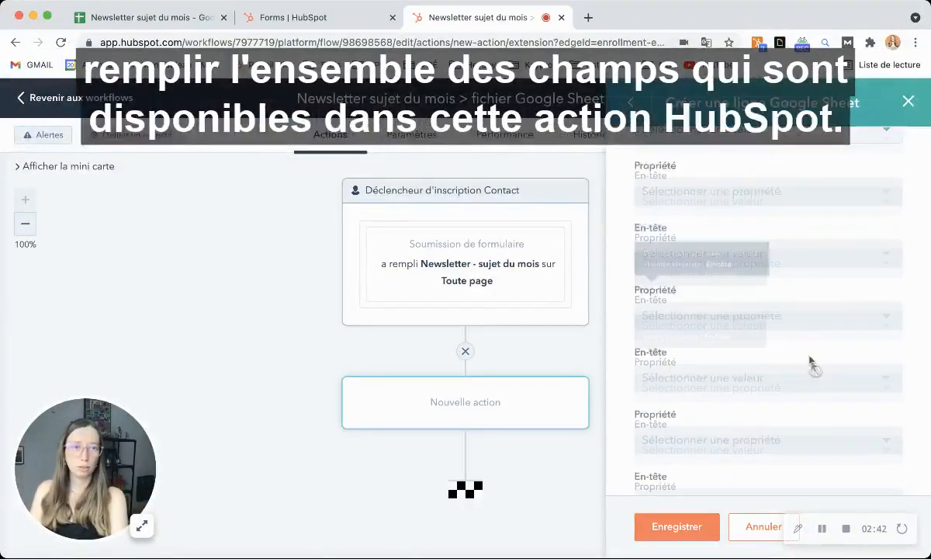
{"action": "scroll", "coordinate": [811, 365], "scroll_direction": "up", "scroll_amount": 10}
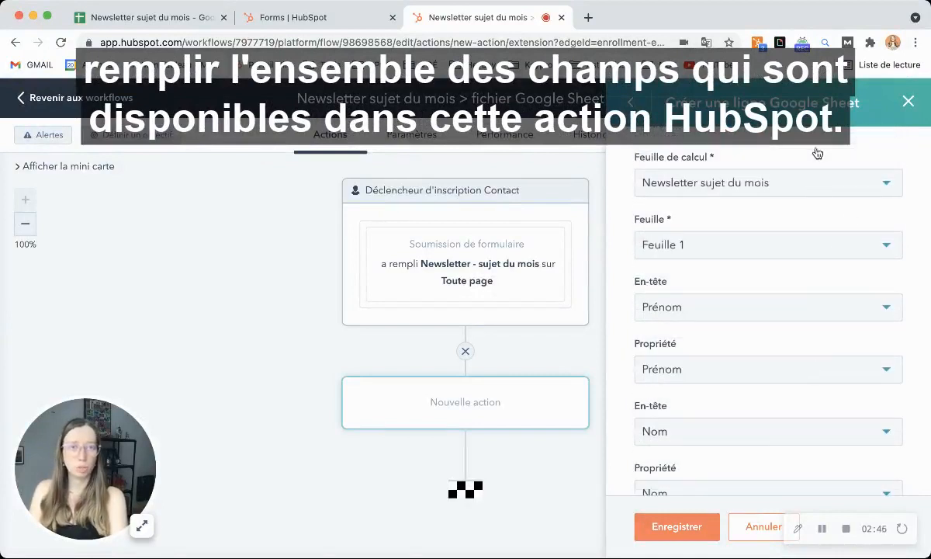
{"action": "scroll", "coordinate": [821, 197], "scroll_direction": "down", "scroll_amount": 5}
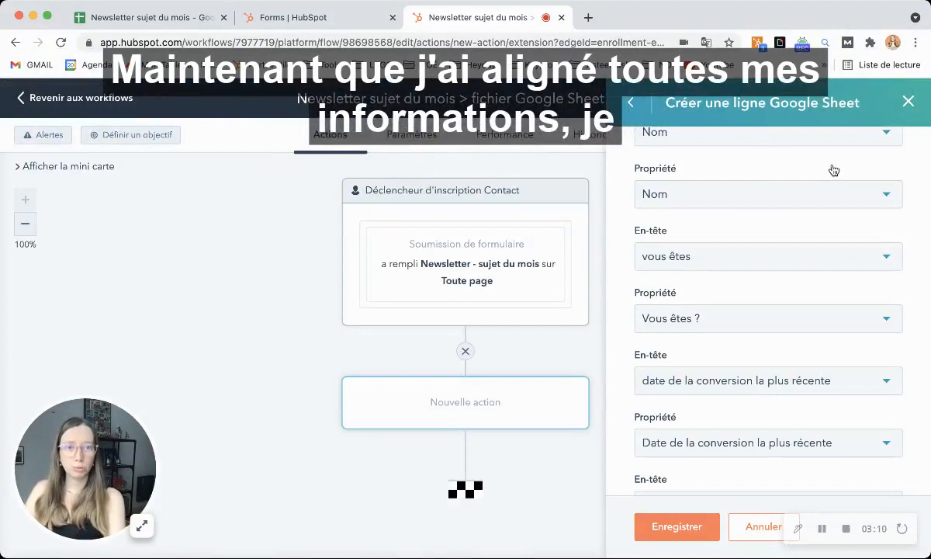
{"action": "left_click", "coordinate": [678, 523]}
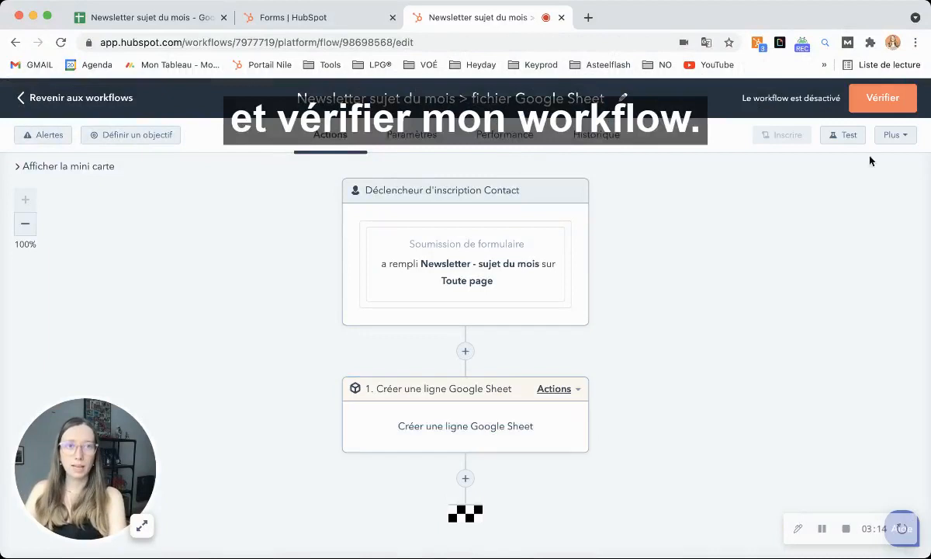
- Review the workflow, choose to enroll existing contacts that already meet the trigger criteria, and activate it
{"action": "left_click", "coordinate": [881, 97]}
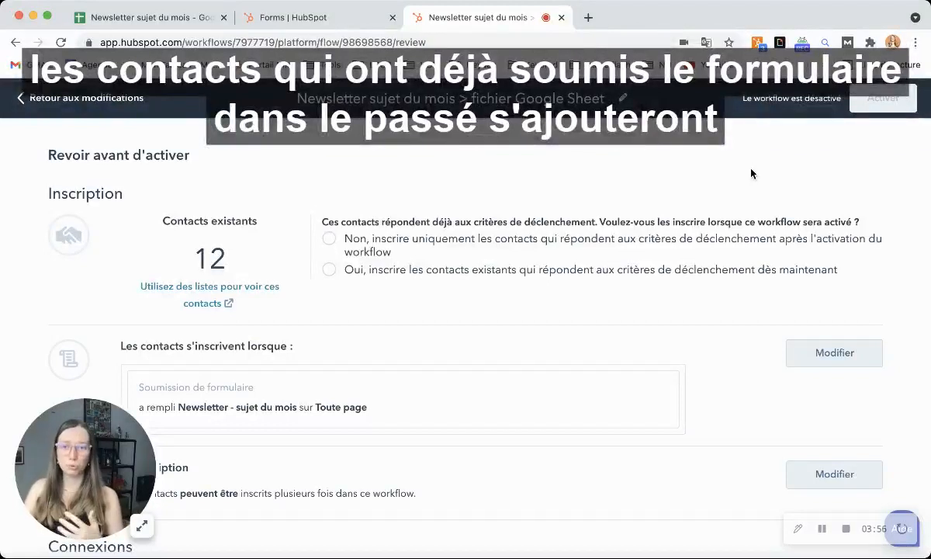
{"action": "left_click", "coordinate": [362, 267]}
{"action": "left_click", "coordinate": [892, 98]}
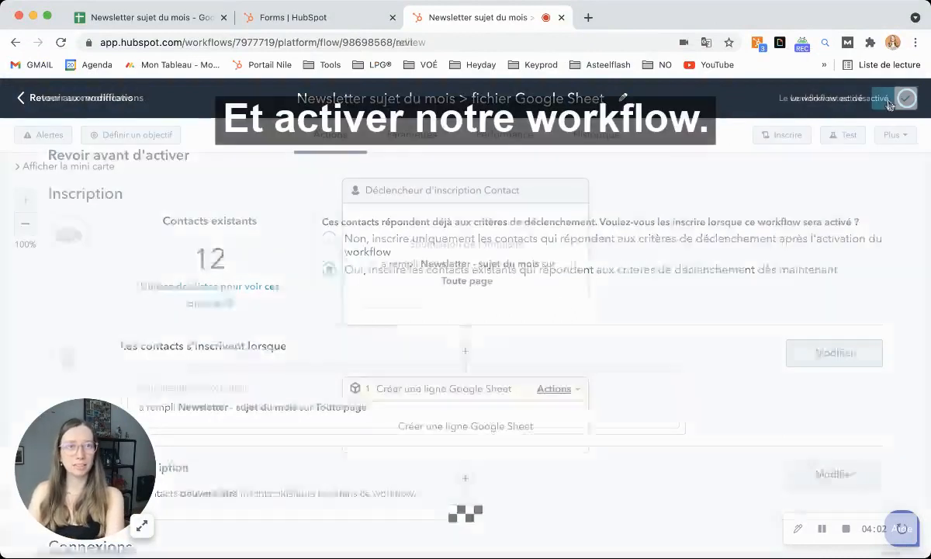
- Check the contact rows in the Google Sheets file and return to the HubSpot workflow
{"action": "left_click", "coordinate": [124, 22]}
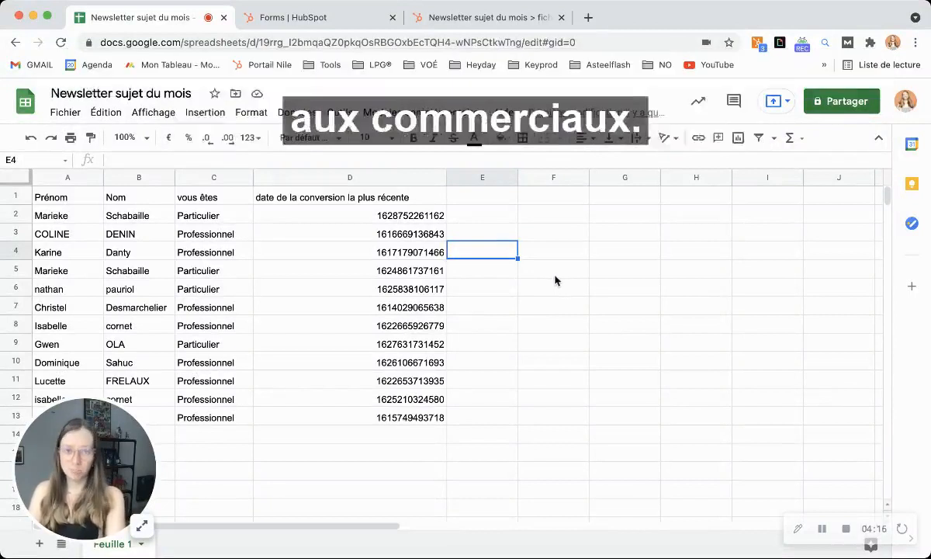
{"action": "left_click", "coordinate": [466, 17]}
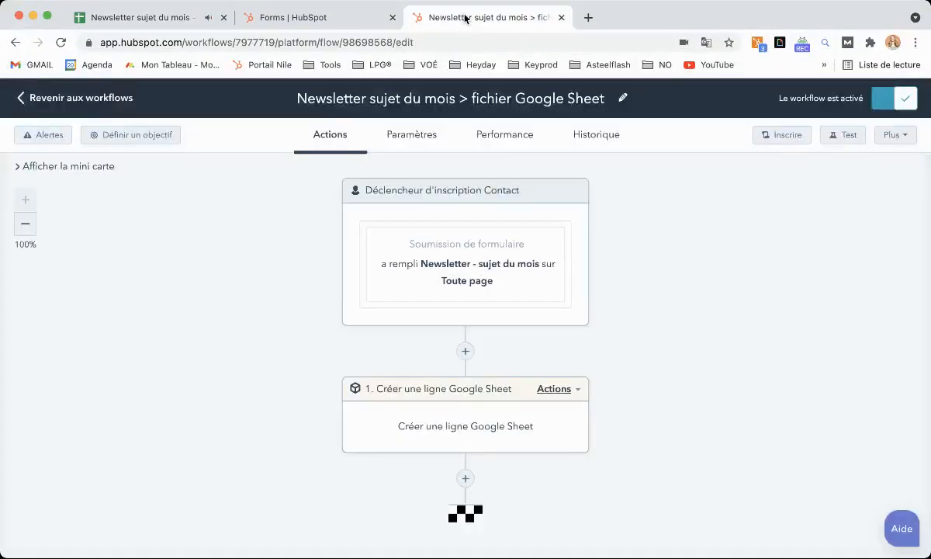